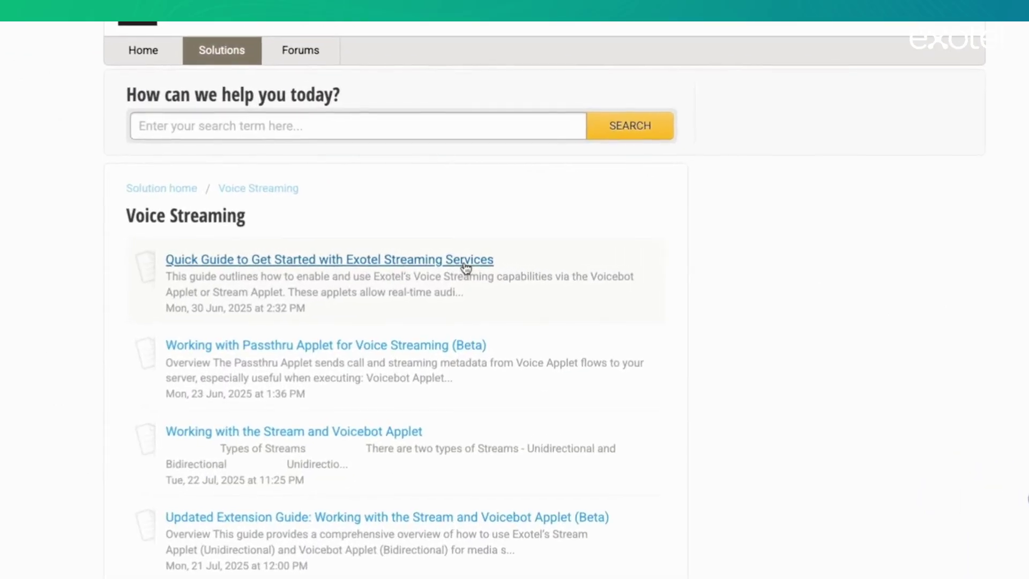
# Open the Streaming Services quick guide and follow its Mumbai (Veeno) instance link to sign up
pyautogui.click(462, 261)
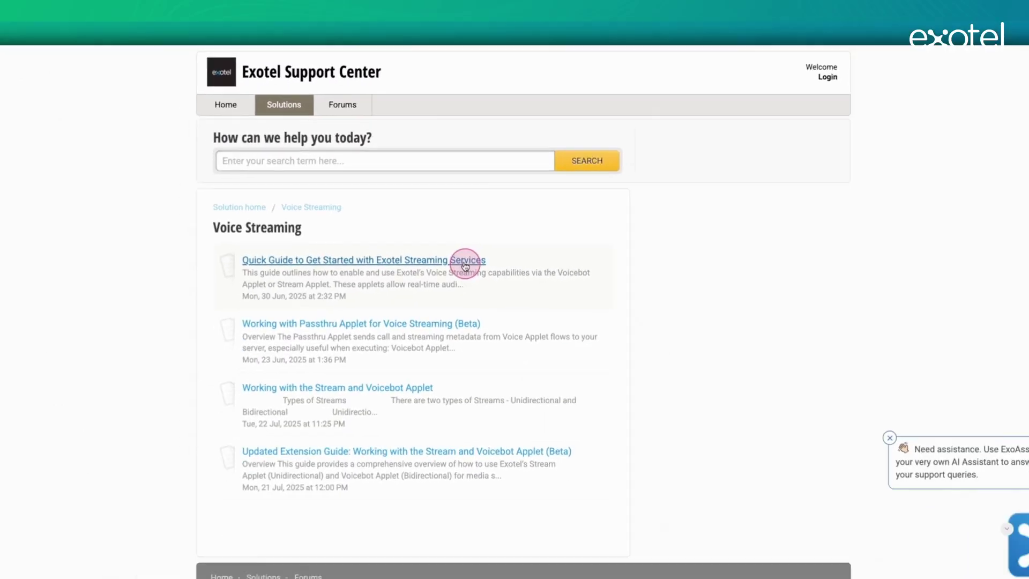
pyautogui.scroll(-1, 413, 329)
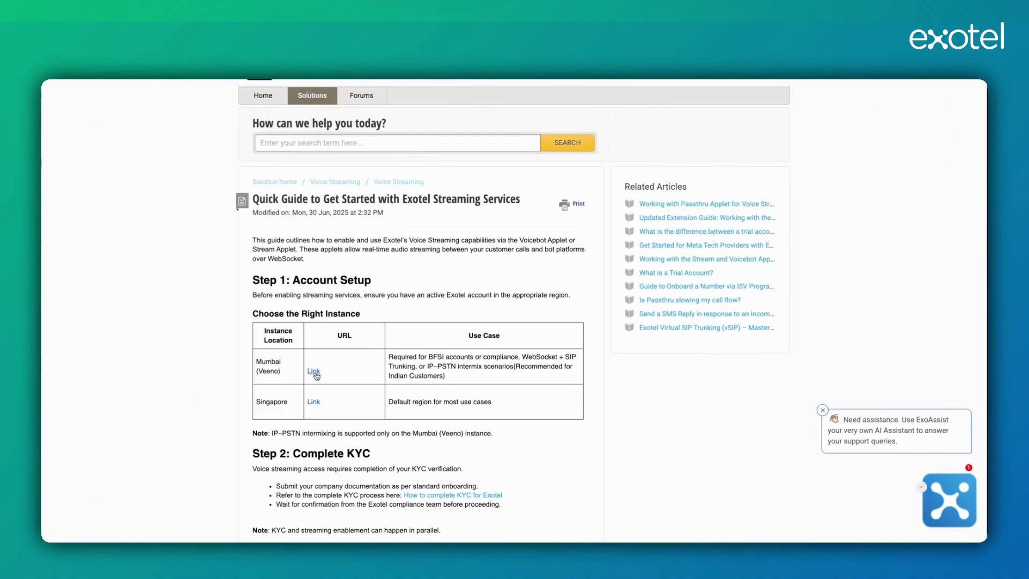
pyautogui.scroll(-2, 316, 376)
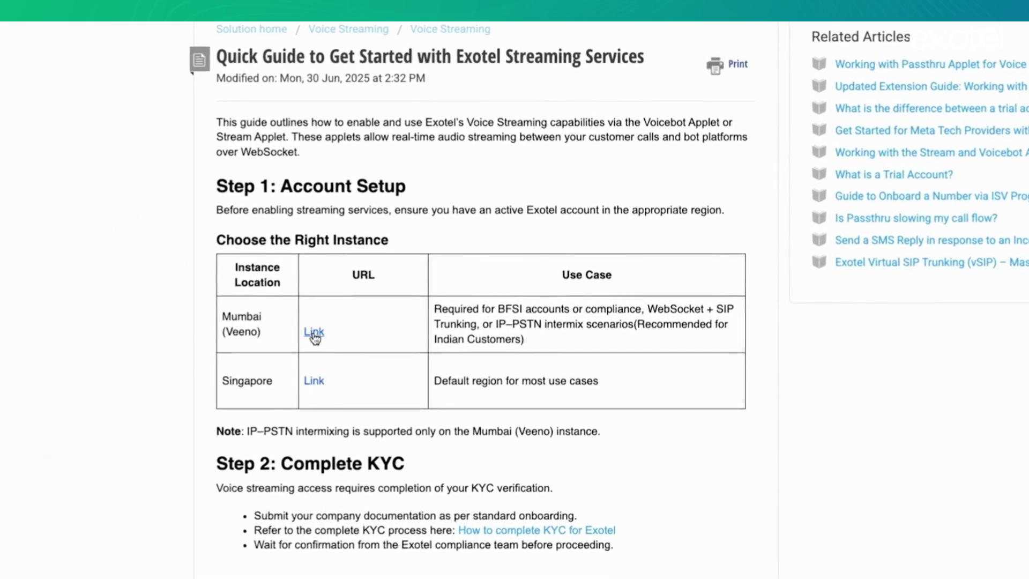
pyautogui.click(314, 332)
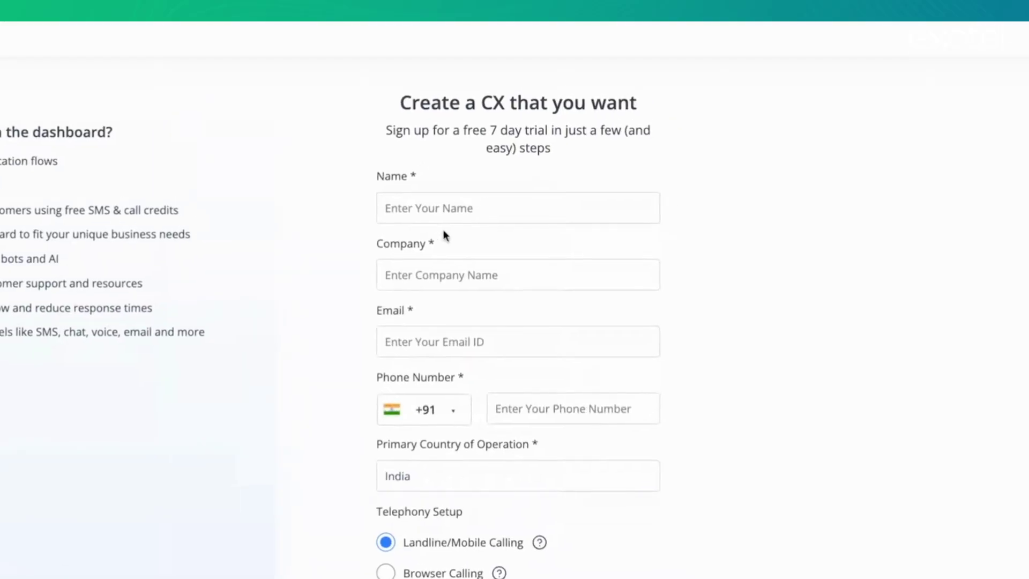
# Fill in the account holder's name, company, e-mail and phone number on the sign-up form
pyautogui.click(460, 209)
pyautogui.click(472, 238)
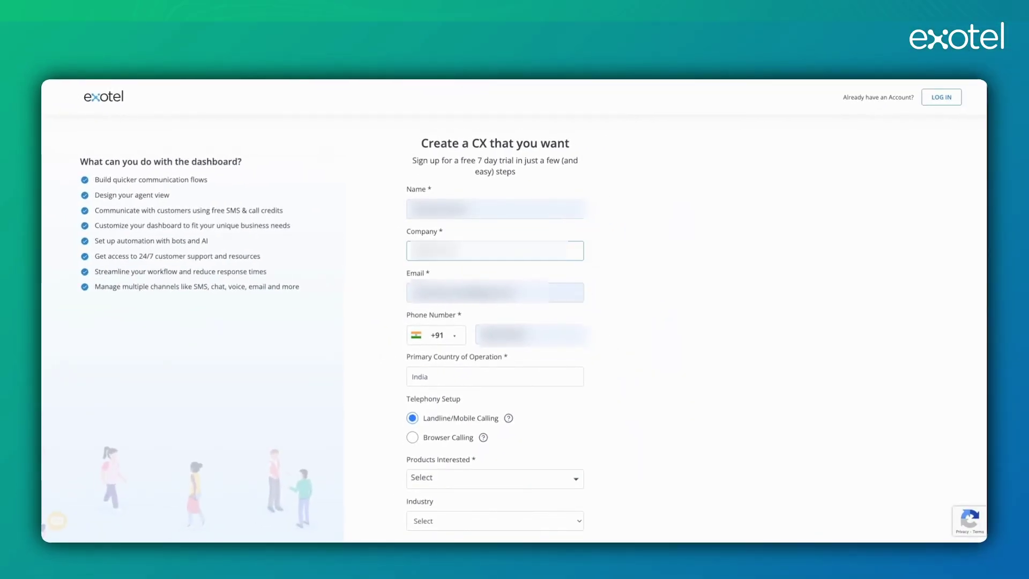
pyautogui.click(530, 335)
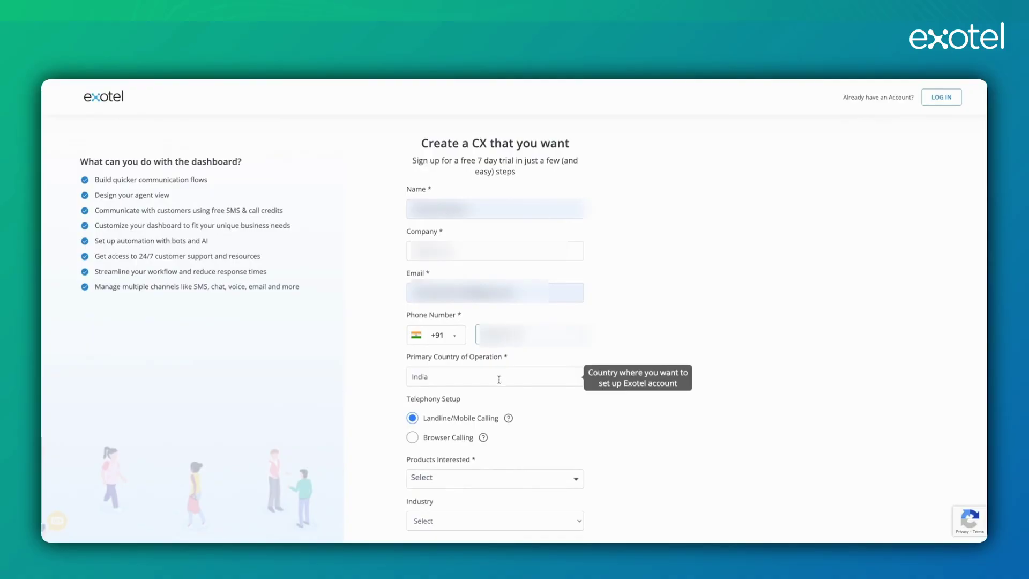
pyautogui.click(526, 401)
pyautogui.scroll(-1, 421, 422)
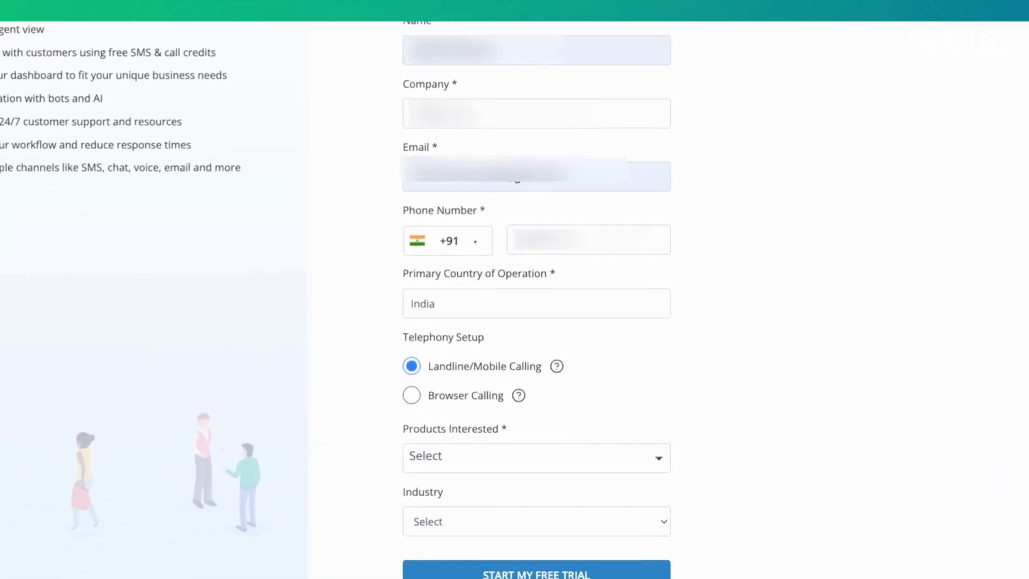
# Choose Browser Calling, Voice Streaming and IT services industry, then create the account
pyautogui.click(412, 394)
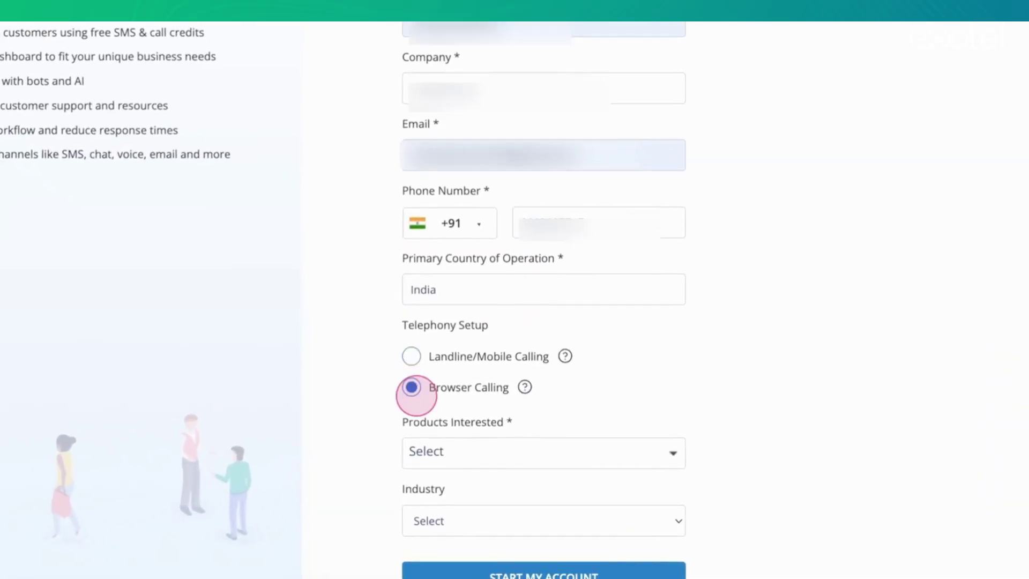
pyautogui.scroll(-1, 502, 392)
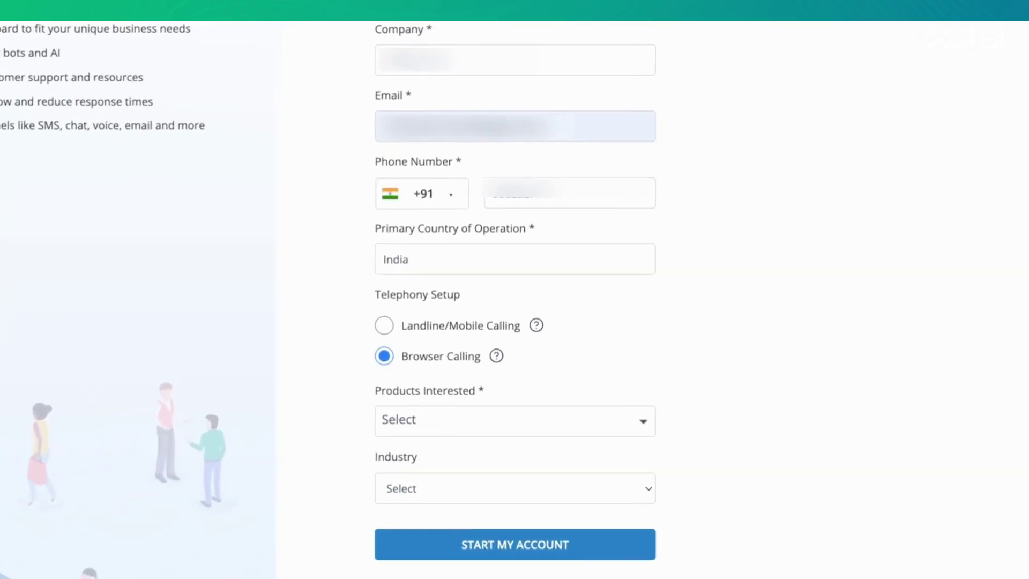
pyautogui.click(462, 415)
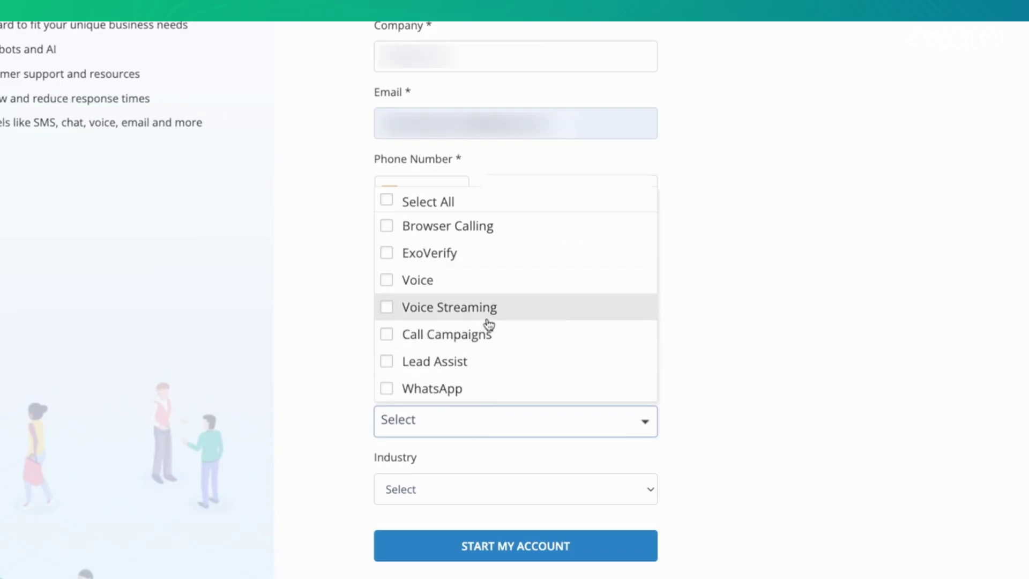
pyautogui.click(491, 306)
pyautogui.click(738, 384)
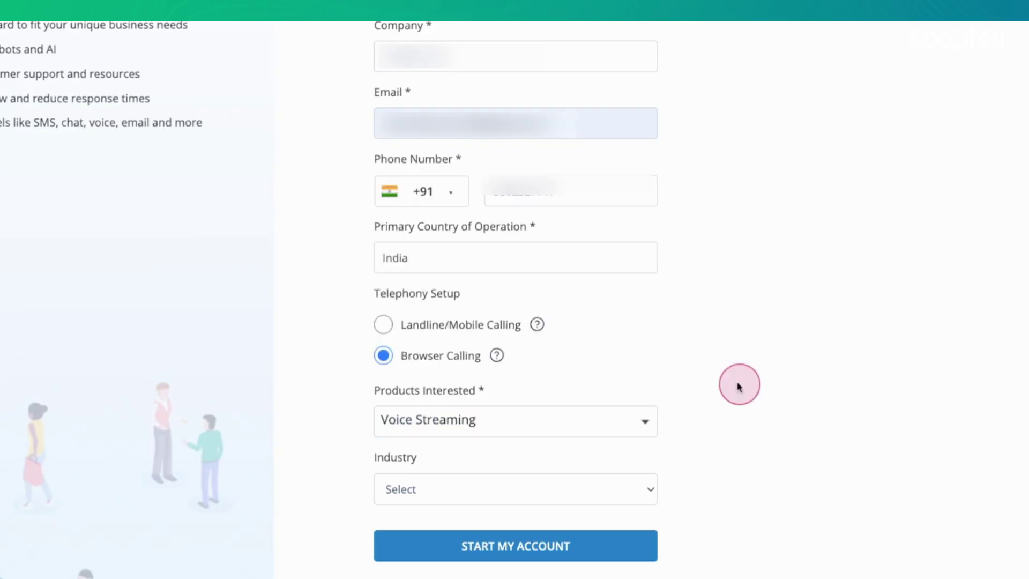
pyautogui.click(493, 489)
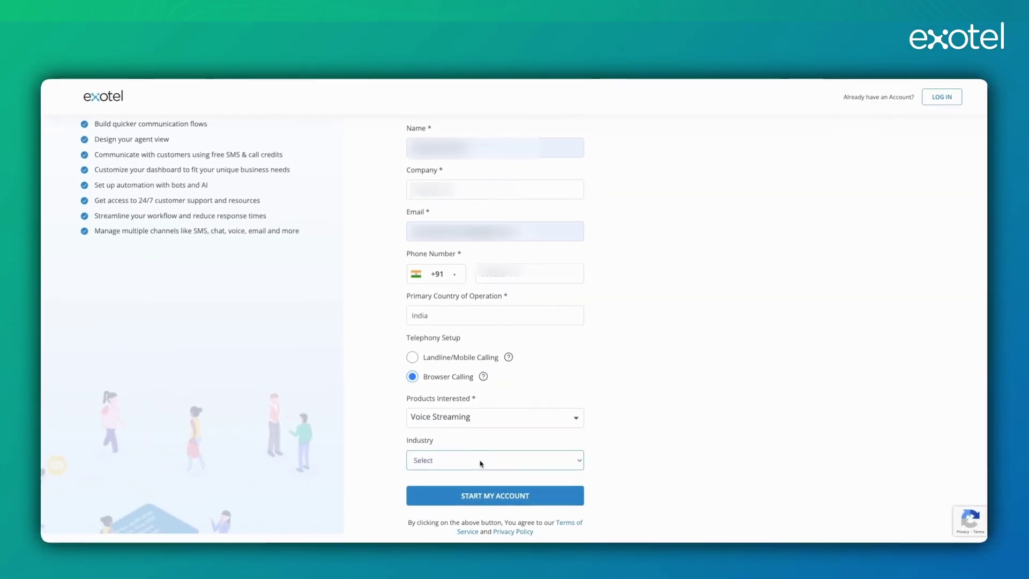
pyautogui.click(449, 480)
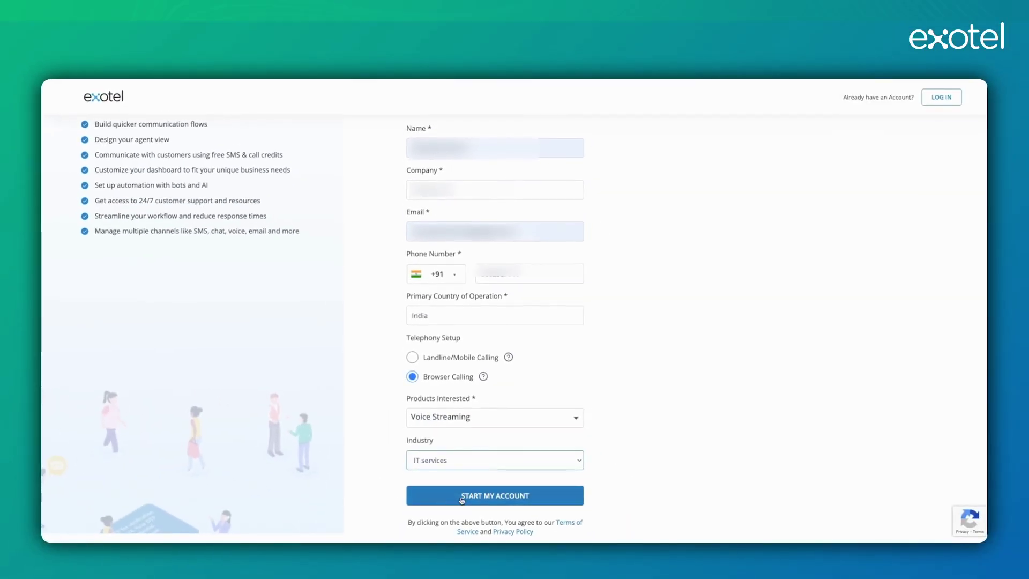
pyautogui.click(462, 499)
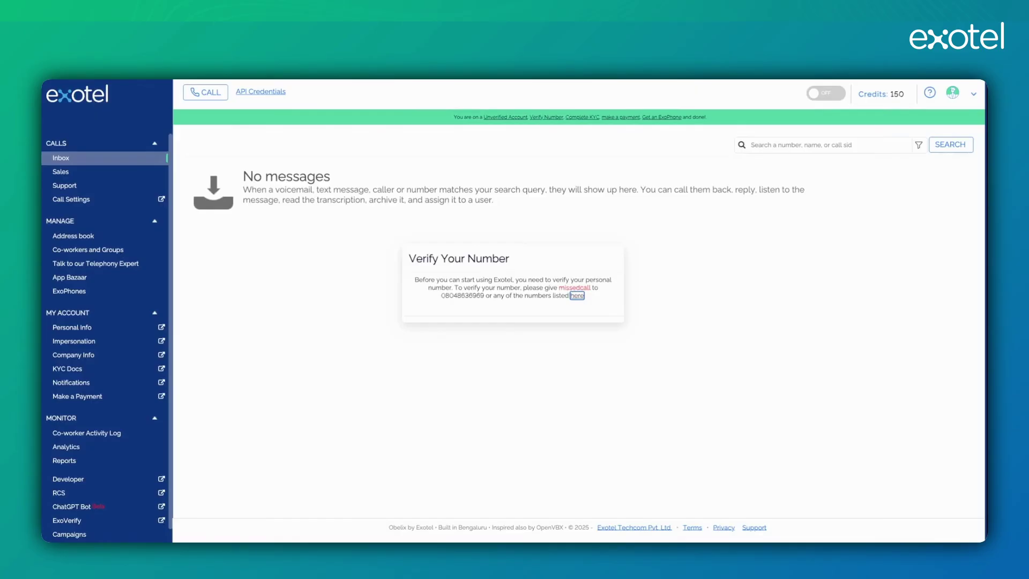
pyautogui.click(585, 305)
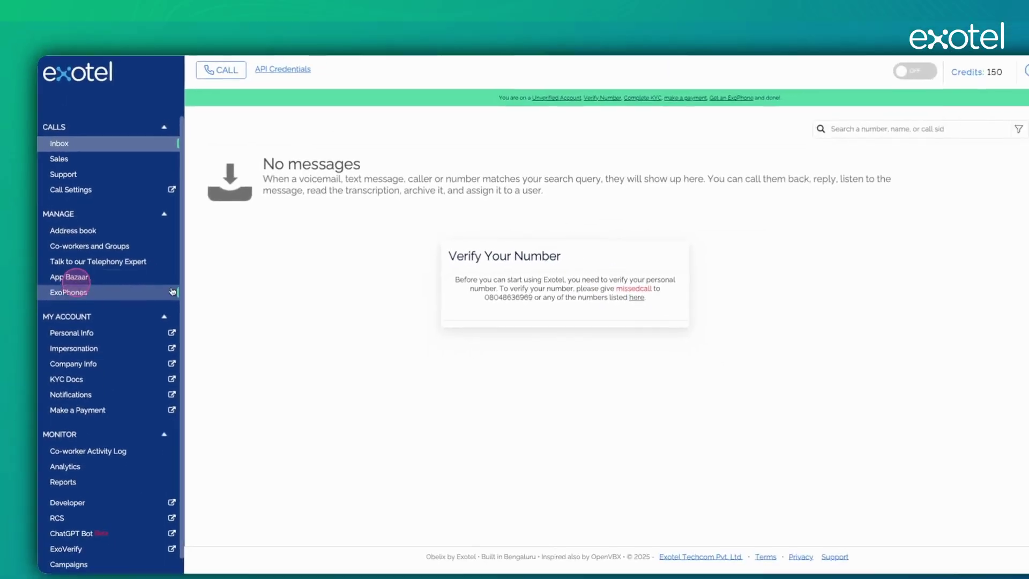
# Go to App Bazaar under MANAGE in the sidebar
pyautogui.click(76, 283)
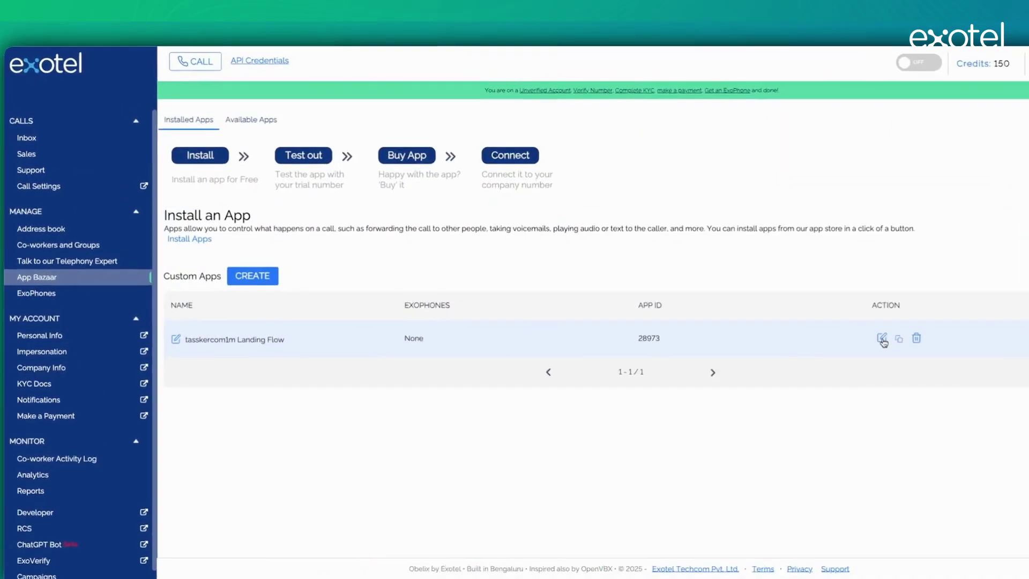
# Create a custom app named 'Voicebot setup Demo'
pyautogui.click(253, 275)
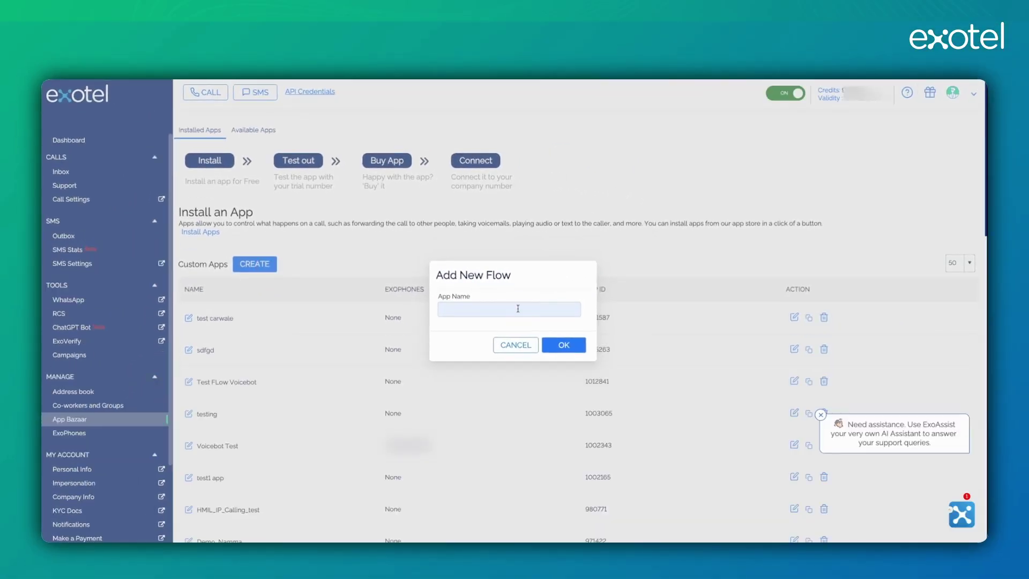
pyautogui.write('Voicebot setup Demo')
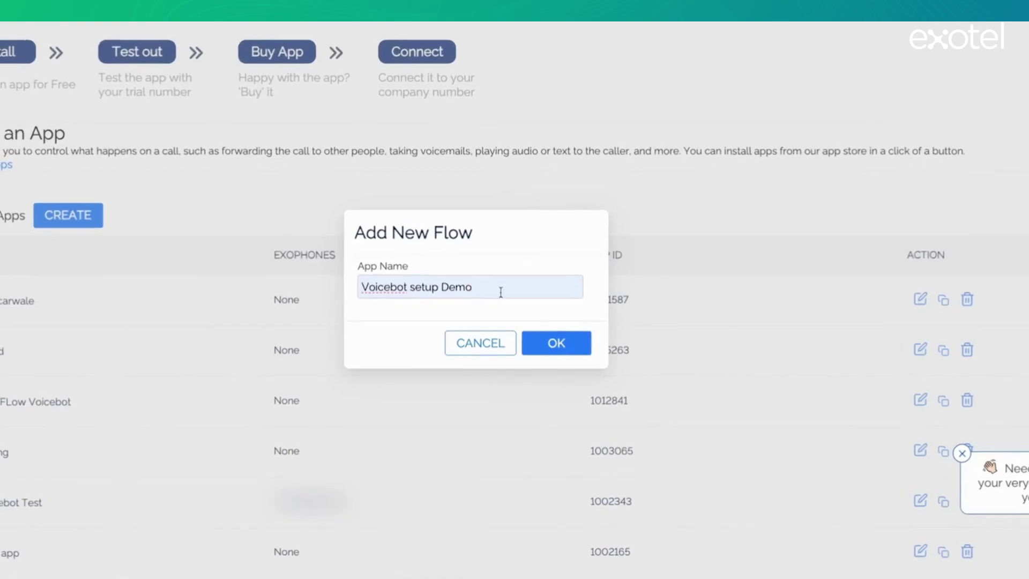
pyautogui.click(563, 344)
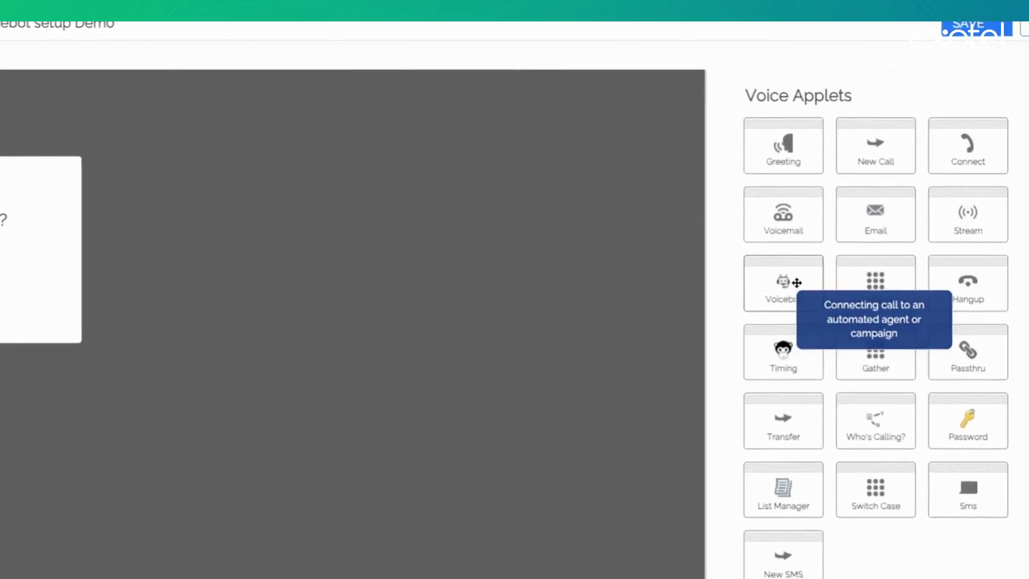
# Route Call Start to a Voicebot with the pasted bot URL and recording on, then Passthru
pyautogui.moveTo(798, 283); pyautogui.dragTo(0, 265)
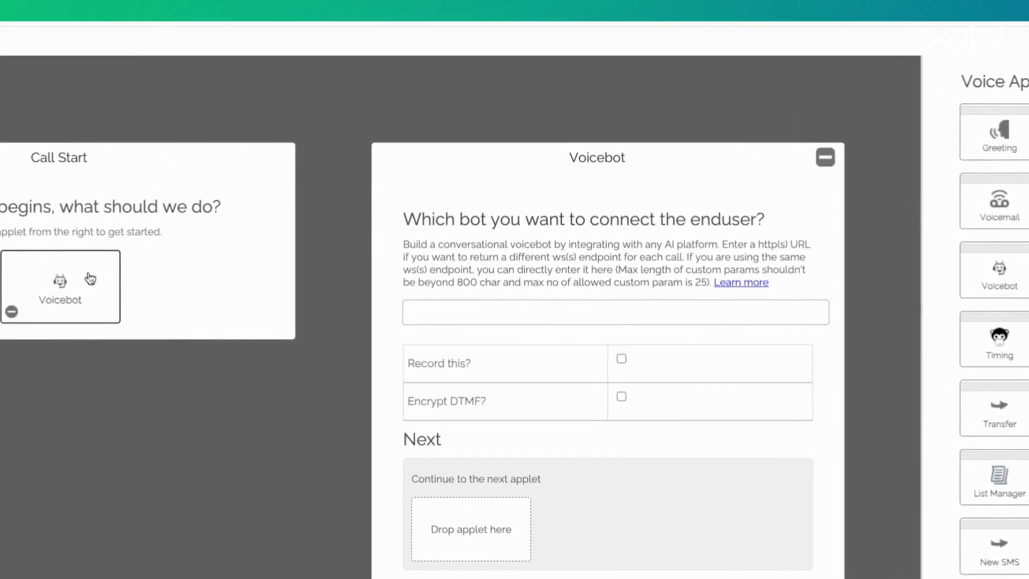
pyautogui.click(438, 307)
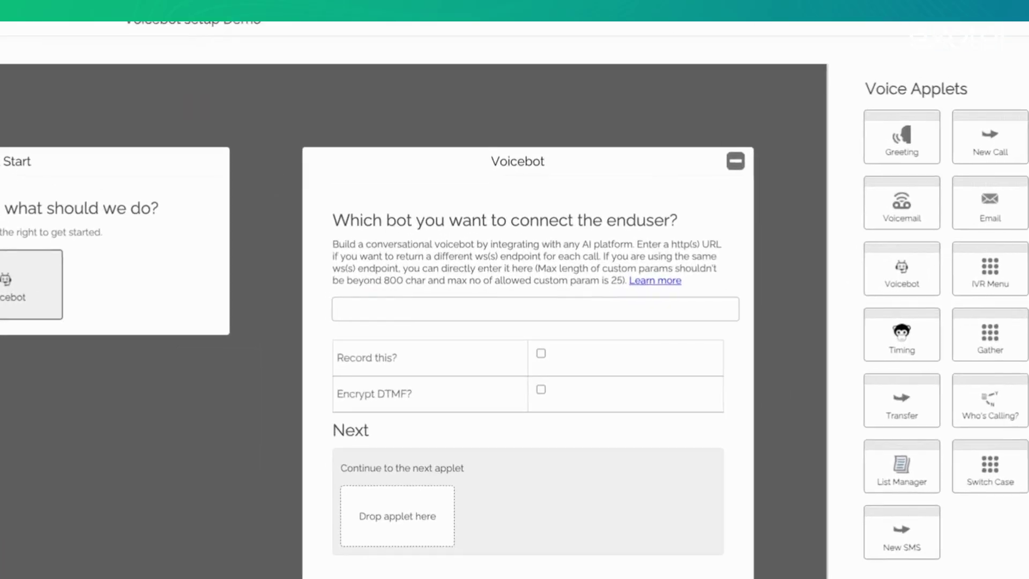
pyautogui.click(514, 306)
pyautogui.hotkey('ctrl', 'v')
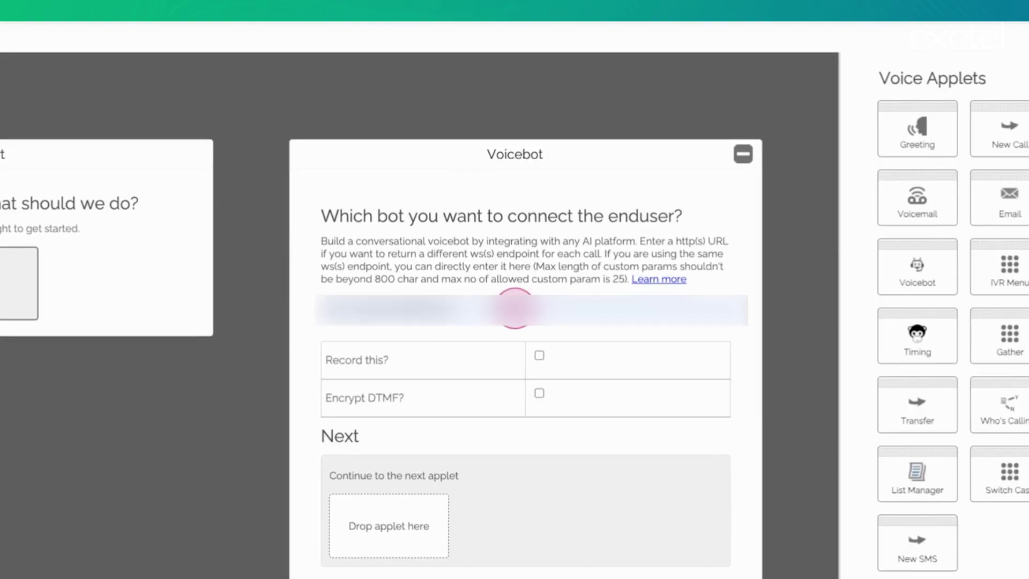
pyautogui.click(540, 356)
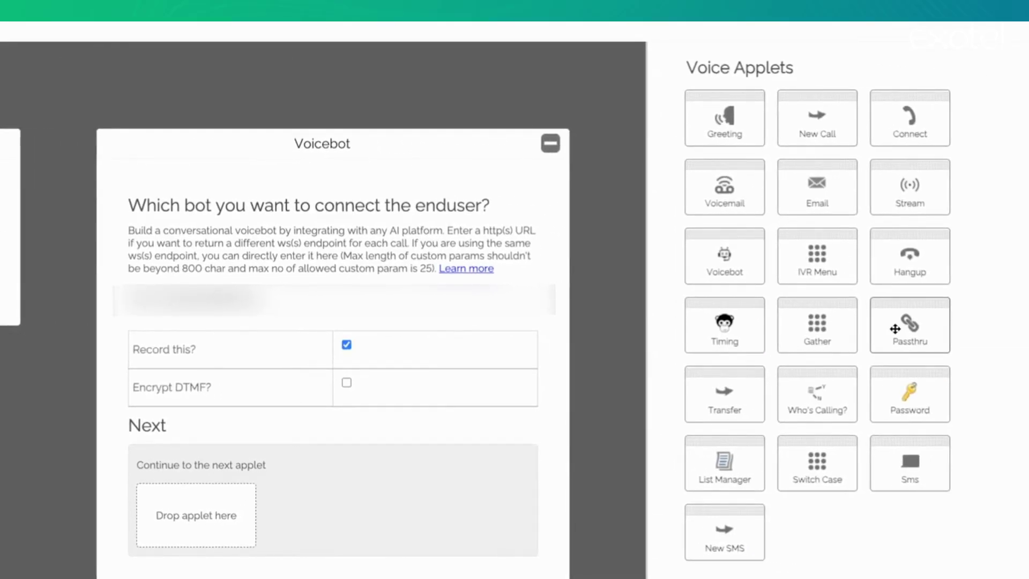
pyautogui.moveTo(895, 328); pyautogui.dragTo(197, 516)
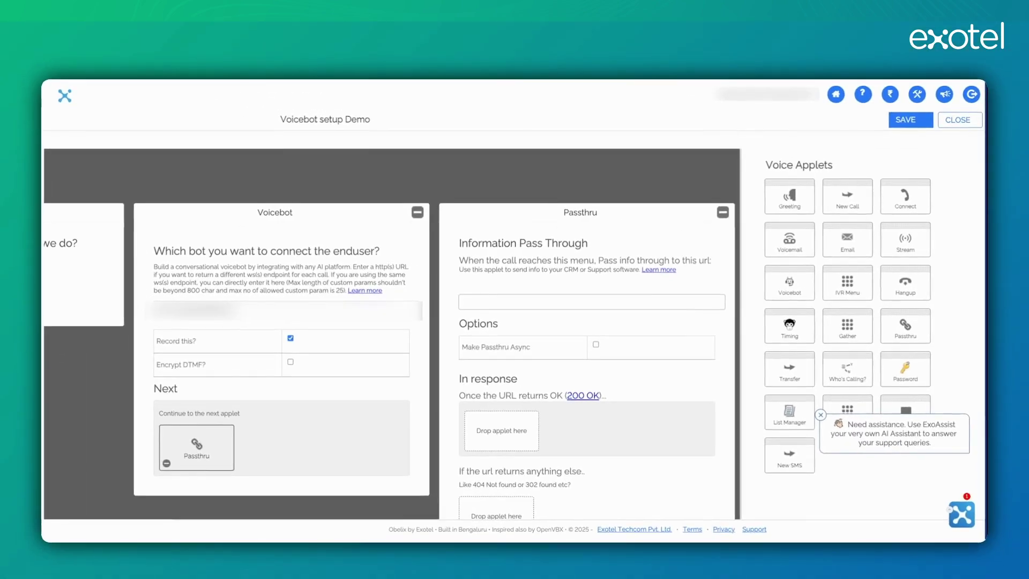
# Paste the pass-through URL into Passthru and attach a Connect applet to its OK response
pyautogui.click(611, 301)
pyautogui.hotkey('ctrl', 'v')
pyautogui.scroll(-1, 294, 287)
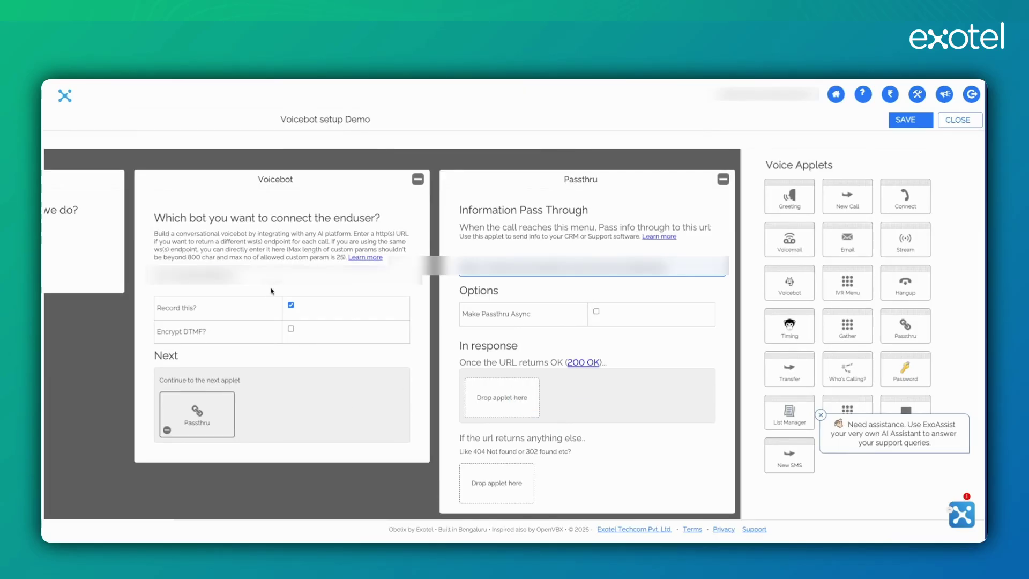
pyautogui.moveTo(197, 413); pyautogui.dragTo(835, 363)
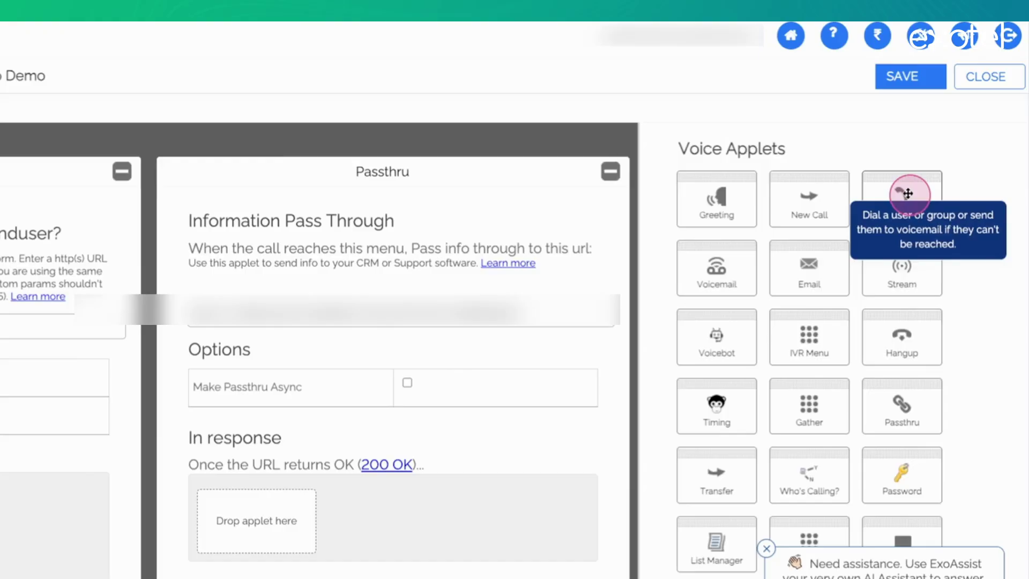
pyautogui.moveTo(908, 193); pyautogui.dragTo(269, 519)
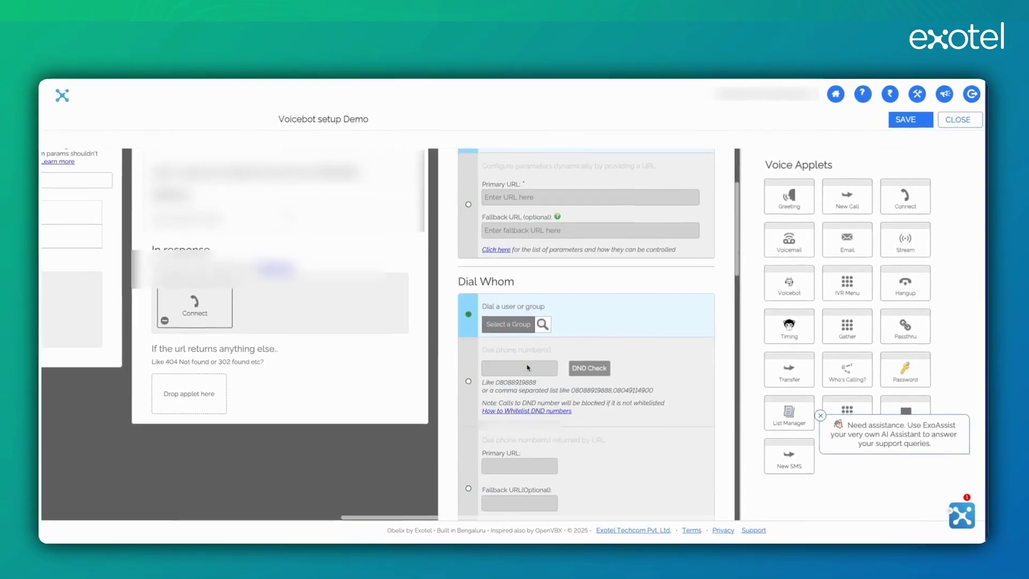
# Adjust the Connect applet's Dial Whom choice among phone numbers, user or group, and URL
pyautogui.scroll(1, 493, 336)
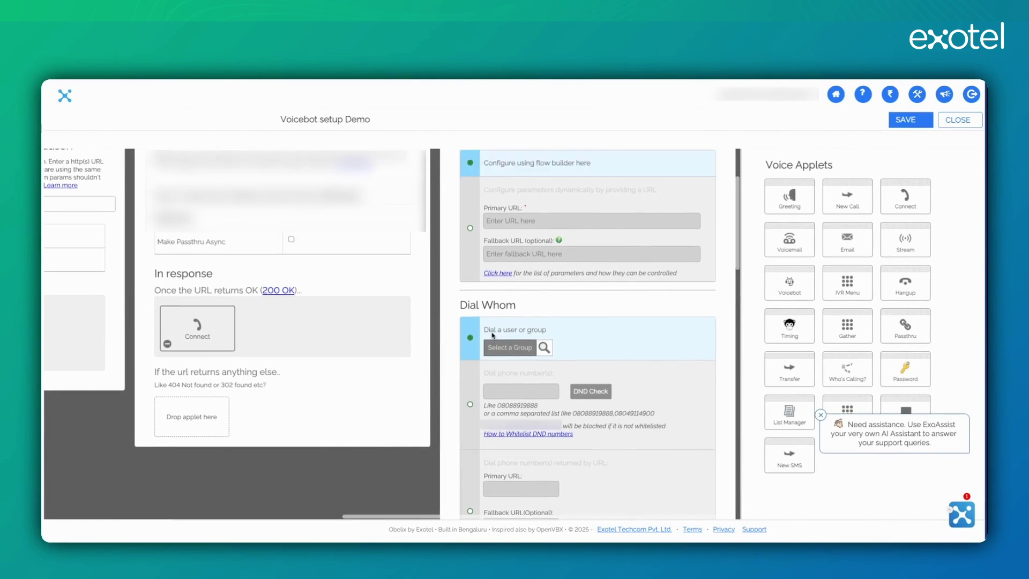
pyautogui.scroll(2, 492, 336)
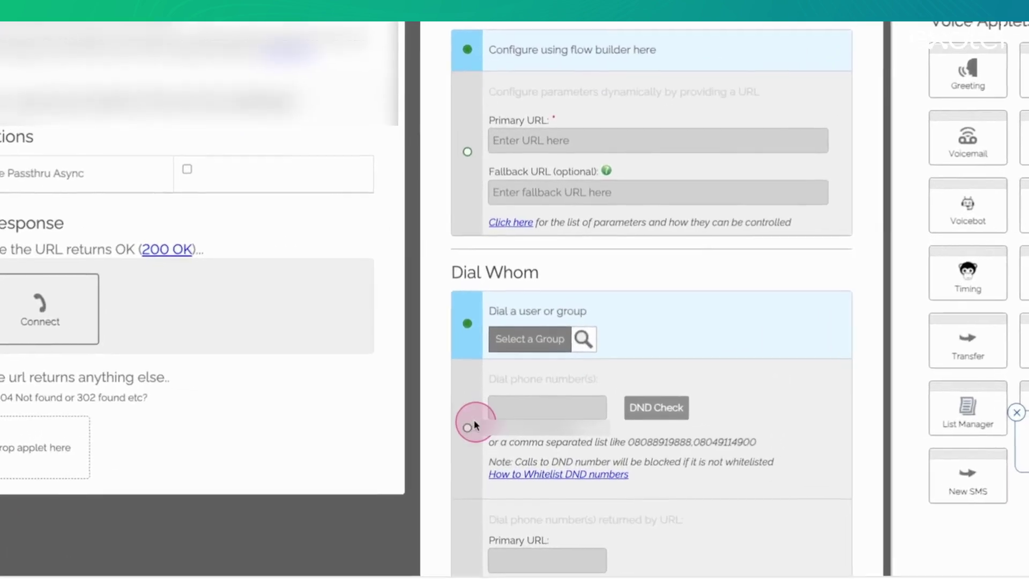
pyautogui.click(469, 426)
pyautogui.click(549, 414)
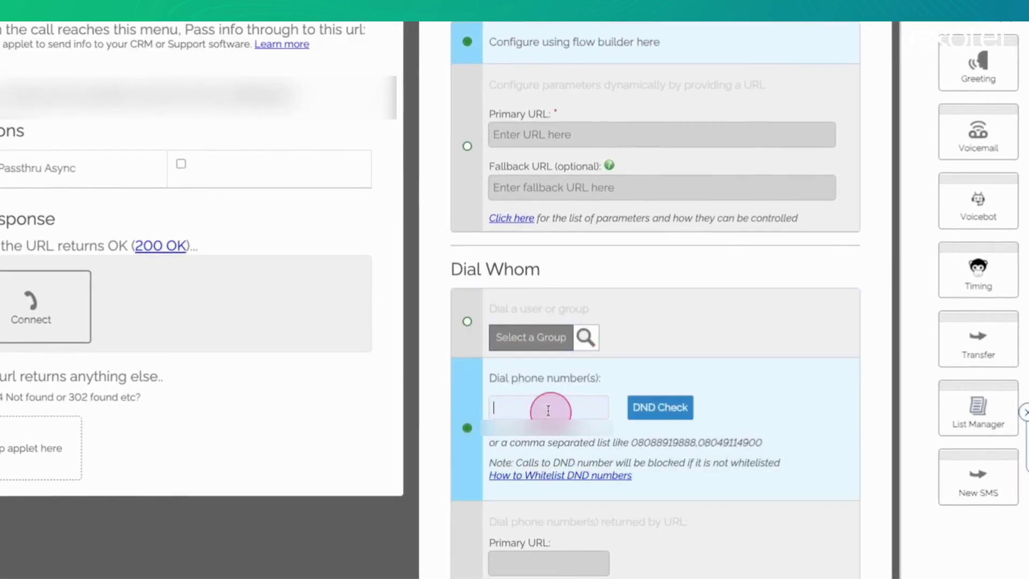
pyautogui.click(467, 322)
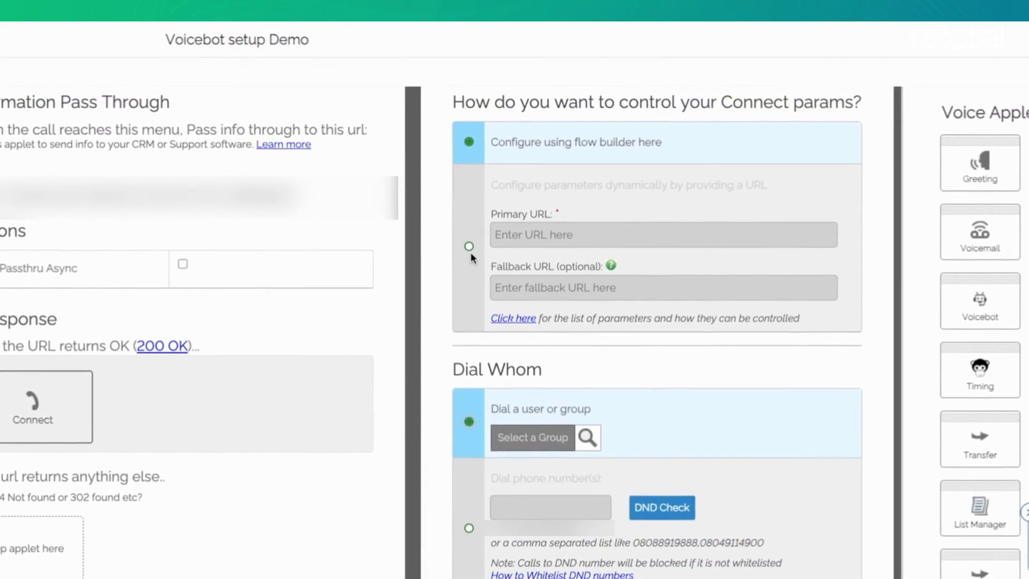
pyautogui.click(470, 247)
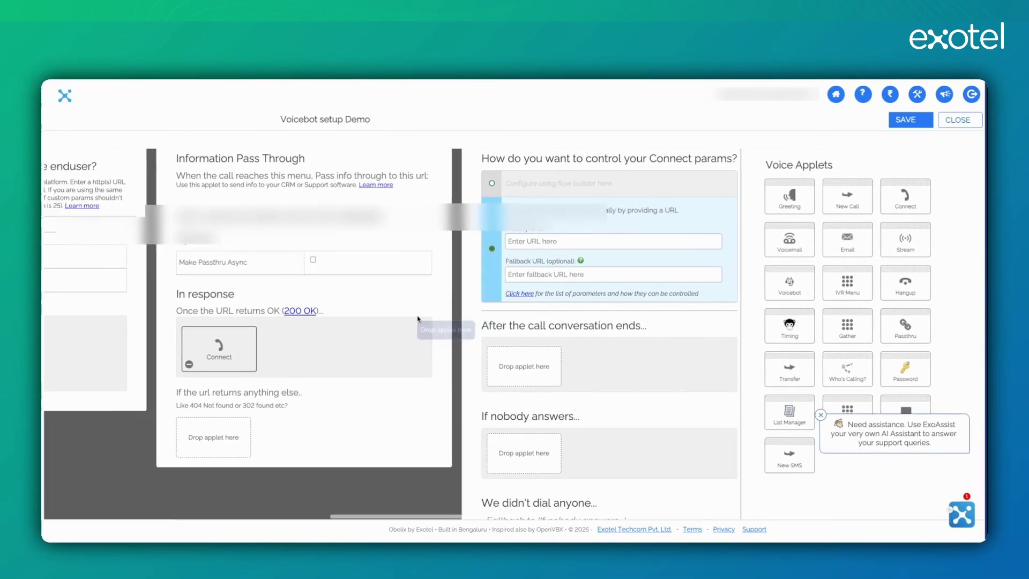
# Save the Voicebot setup Demo flow after correcting Dial Whom, and close the builder
pyautogui.click(911, 120)
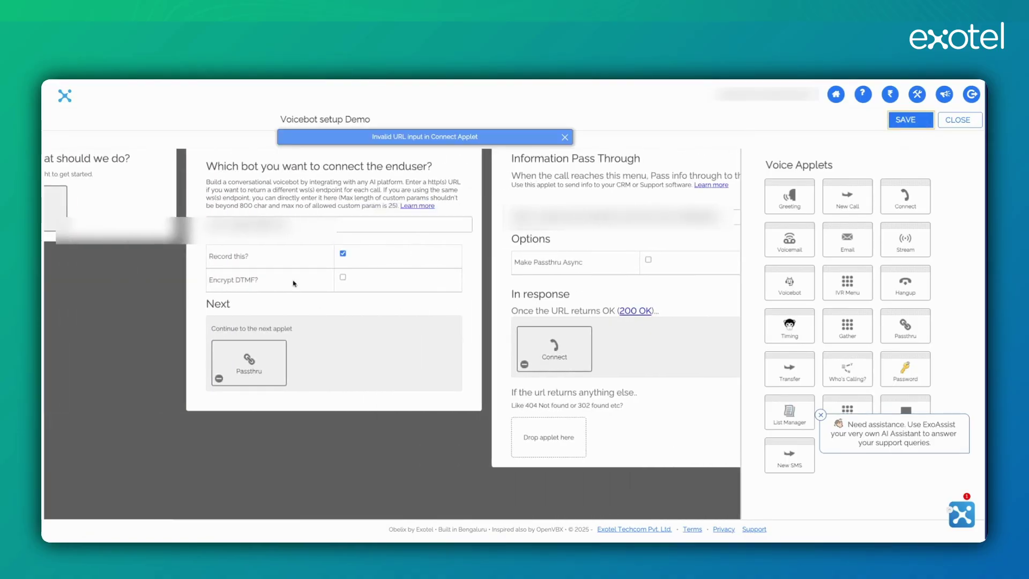
pyautogui.click(648, 259)
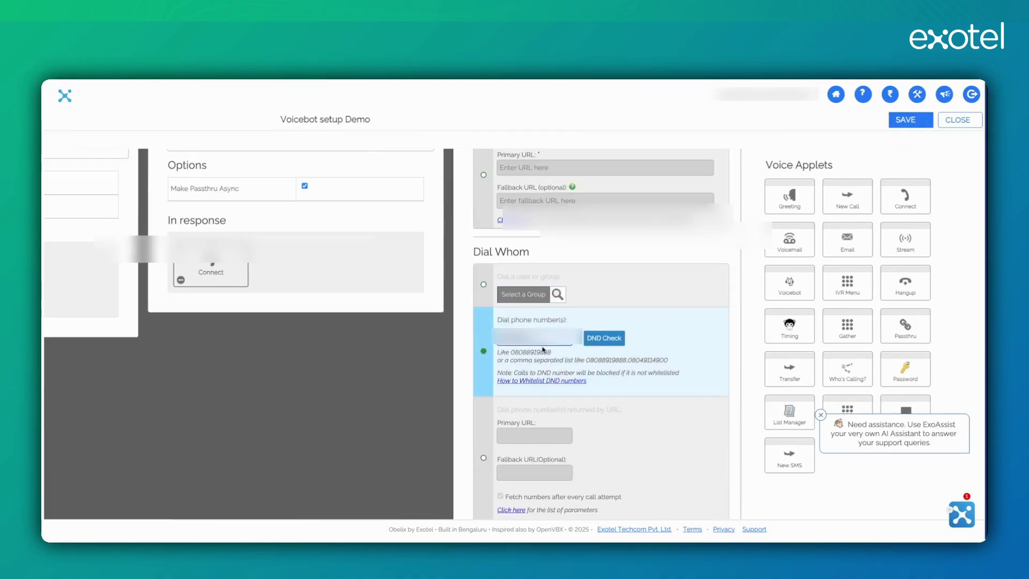
pyautogui.click(911, 120)
pyautogui.click(484, 284)
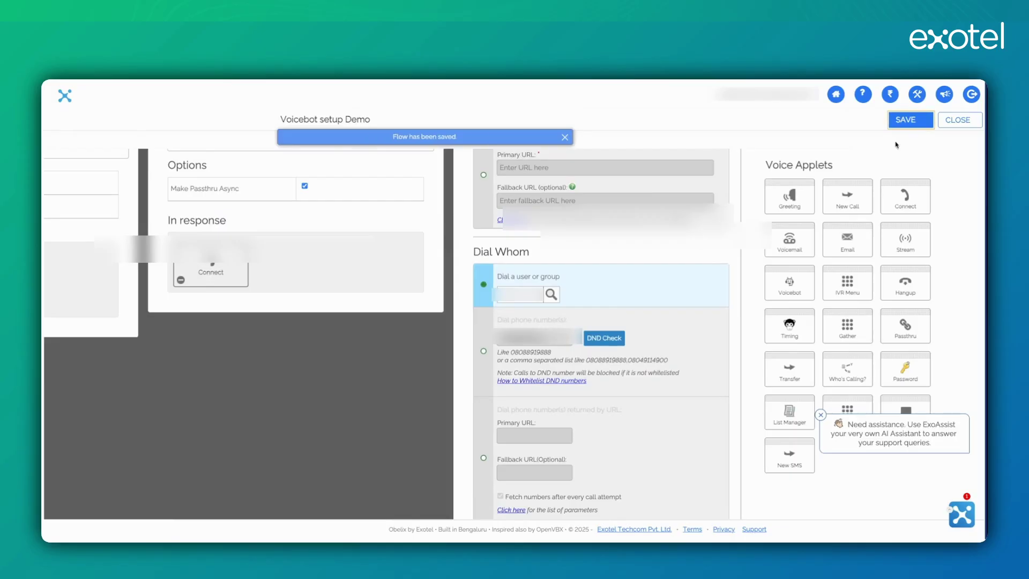
pyautogui.click(958, 120)
# Assign the Voicebot setup Demo flow to the last landline ExoPhone
pyautogui.click(69, 432)
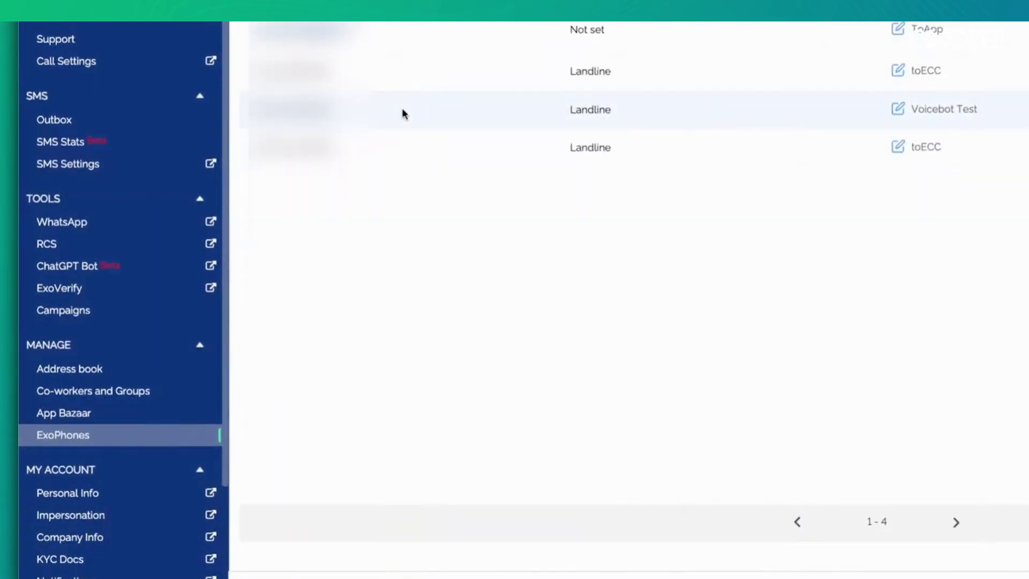
pyautogui.click(595, 255)
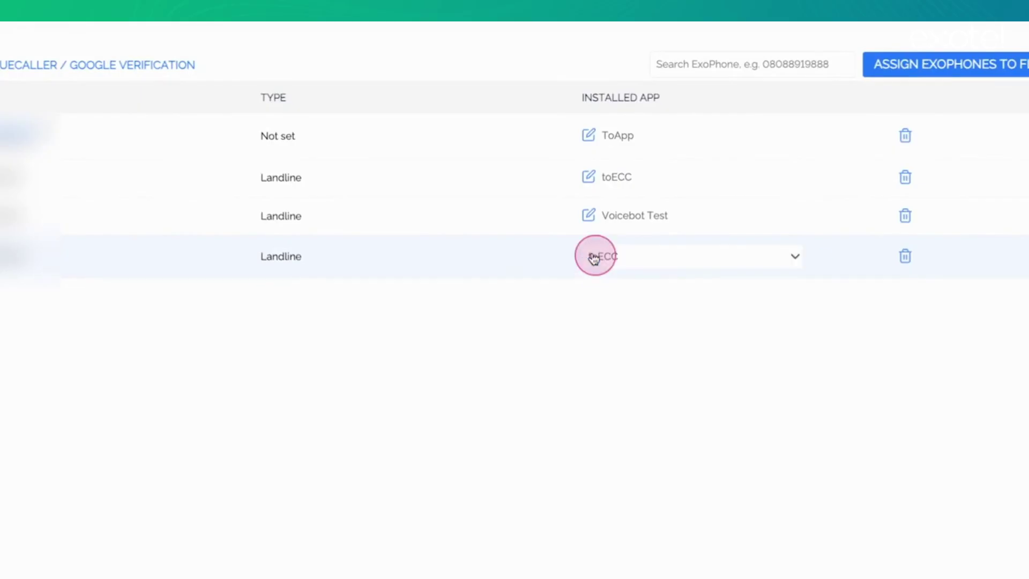
pyautogui.click(634, 257)
pyautogui.scroll(-2, 630, 424)
pyautogui.scroll(-10, 626, 445)
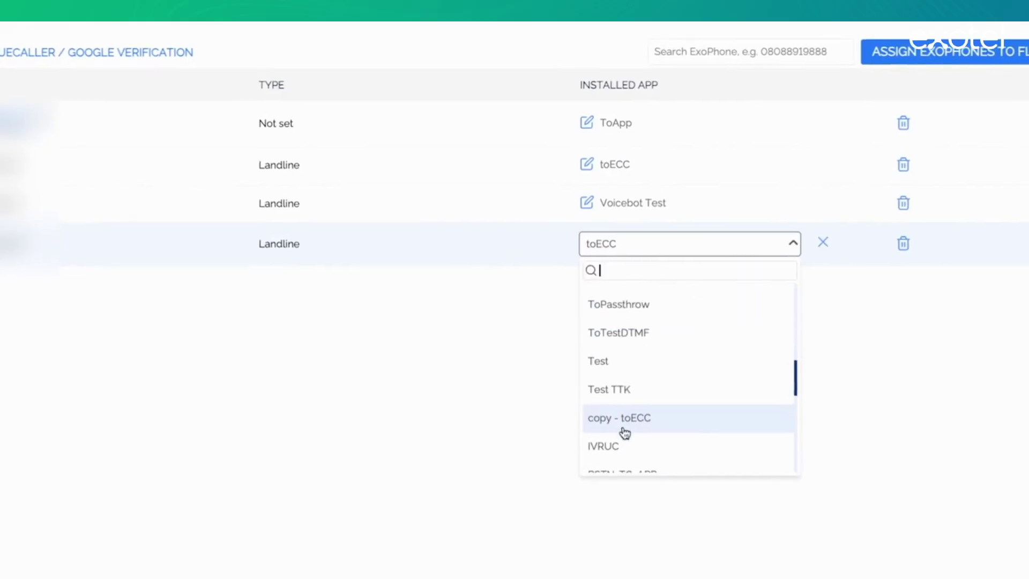
pyautogui.click(615, 386)
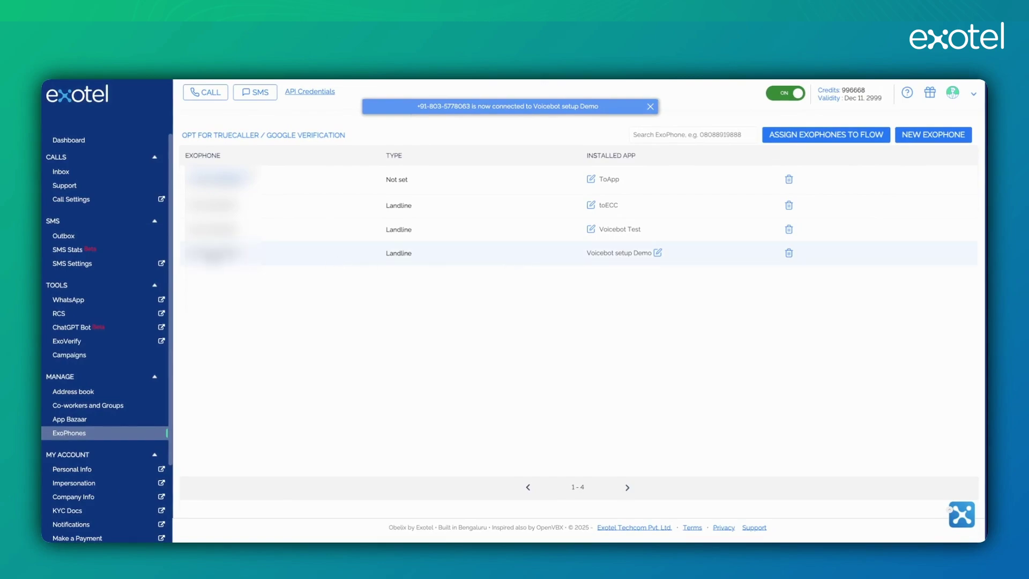
pyautogui.click(85, 421)
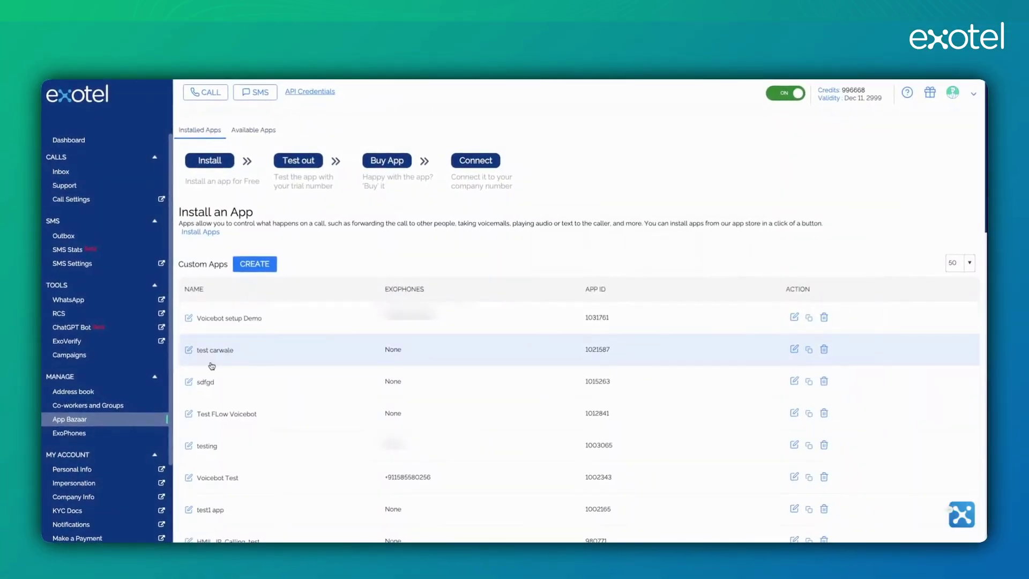
pyautogui.scroll(-1, 211, 366)
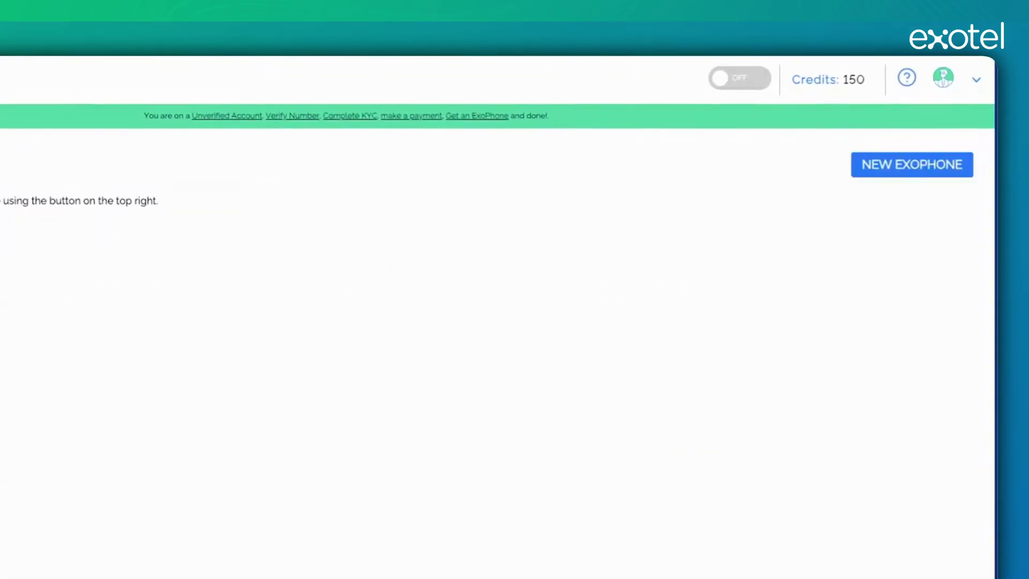
# Start buying a new ExoPhone and change its city to Bangalore
pyautogui.click(871, 165)
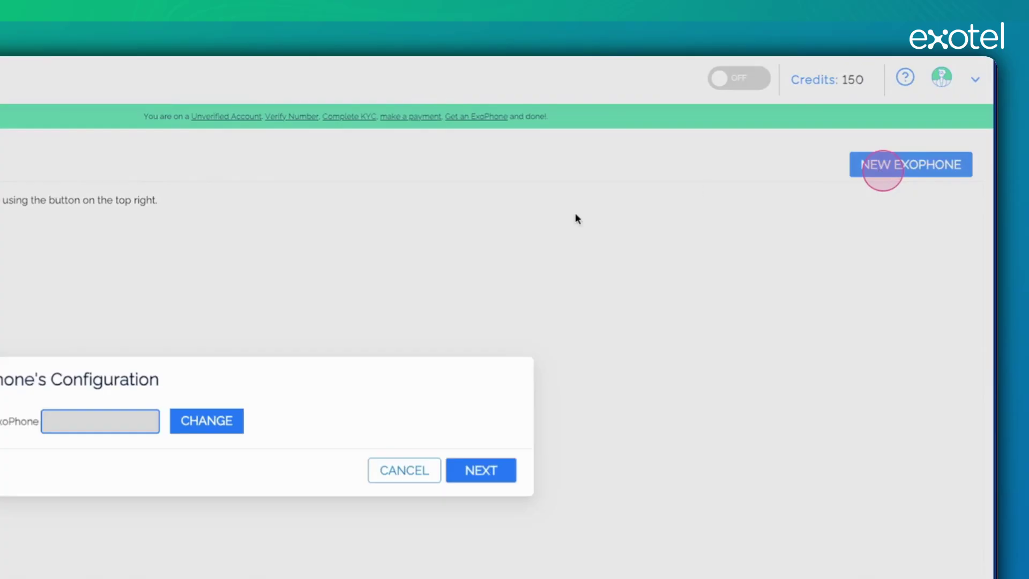
pyautogui.click(198, 432)
pyautogui.click(175, 458)
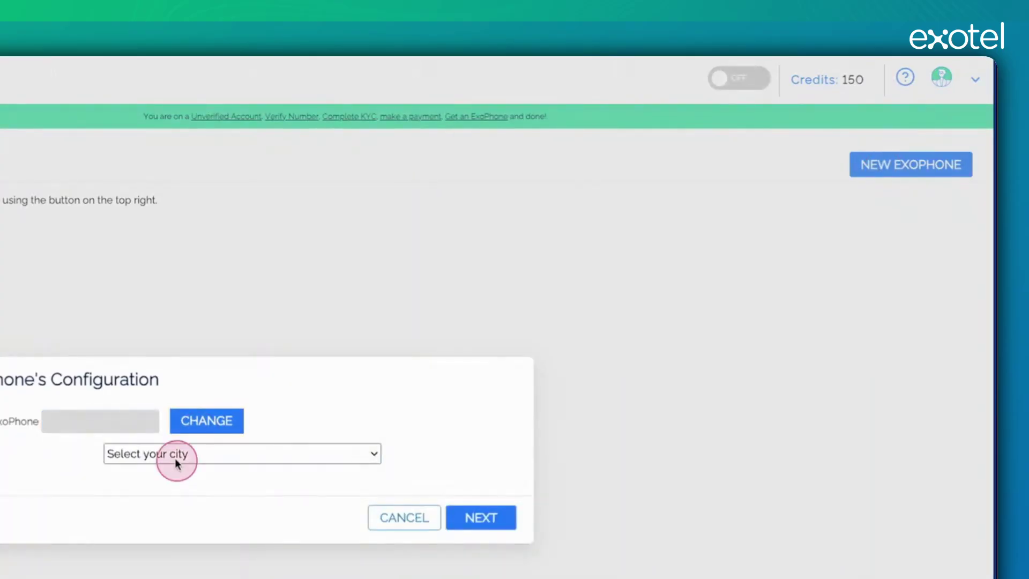
pyautogui.click(161, 475)
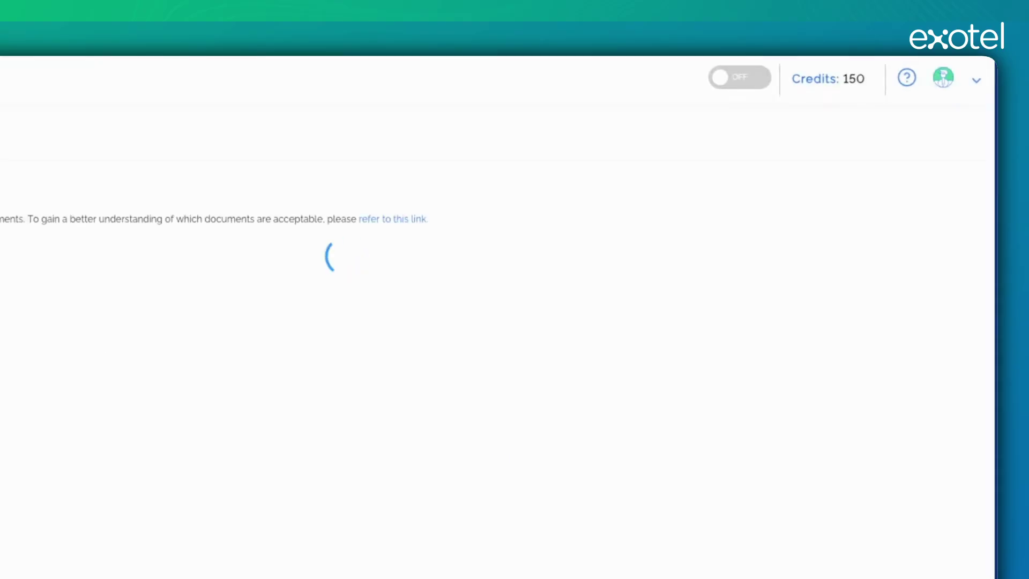
# Scroll through the KYC Docs page to review the documents still marked Not Submitted
pyautogui.scroll(-5, 497, 343)
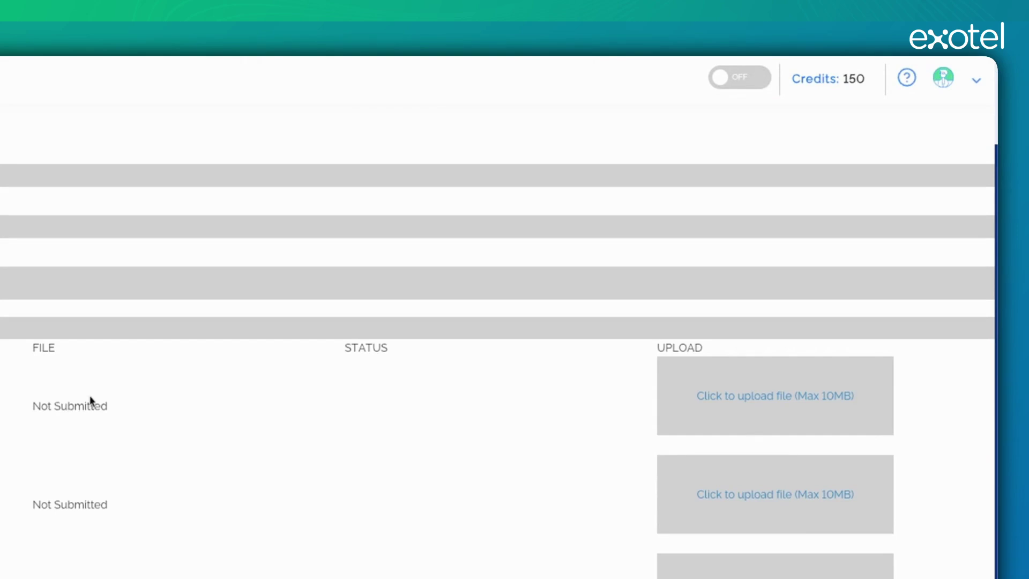
pyautogui.scroll(-2, 89, 396)
pyautogui.scroll(5, 89, 395)
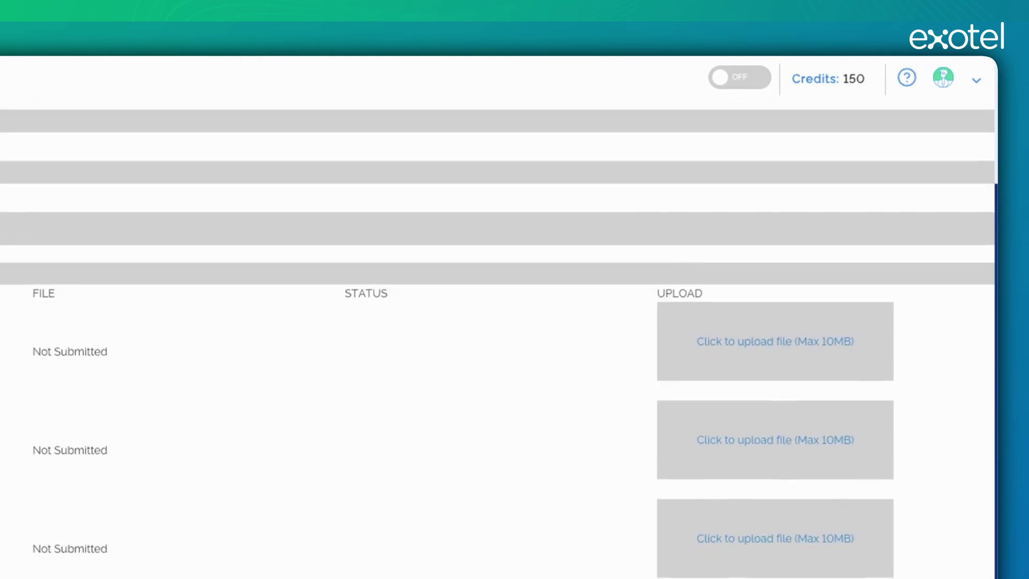